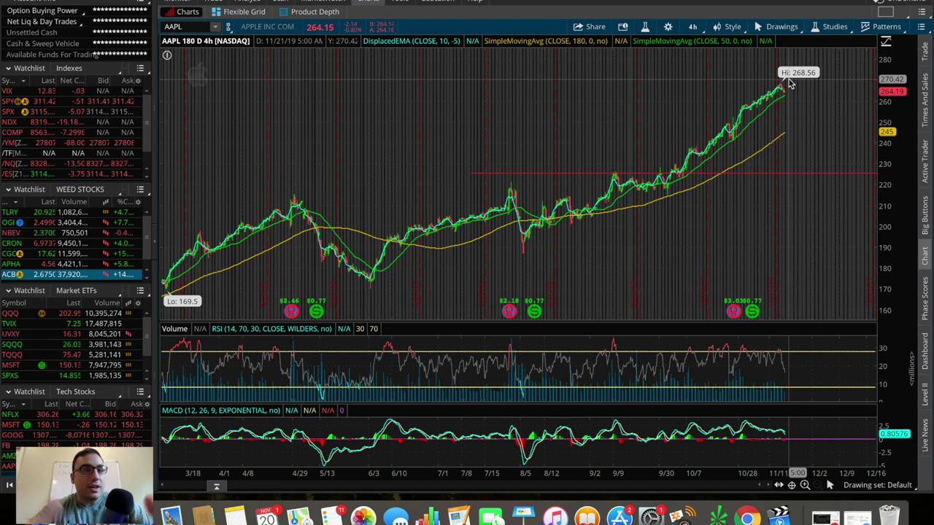
Remove all studies from the AAPL chart and confirm the removal
{"action": "left_click", "coordinate": [832, 27]}
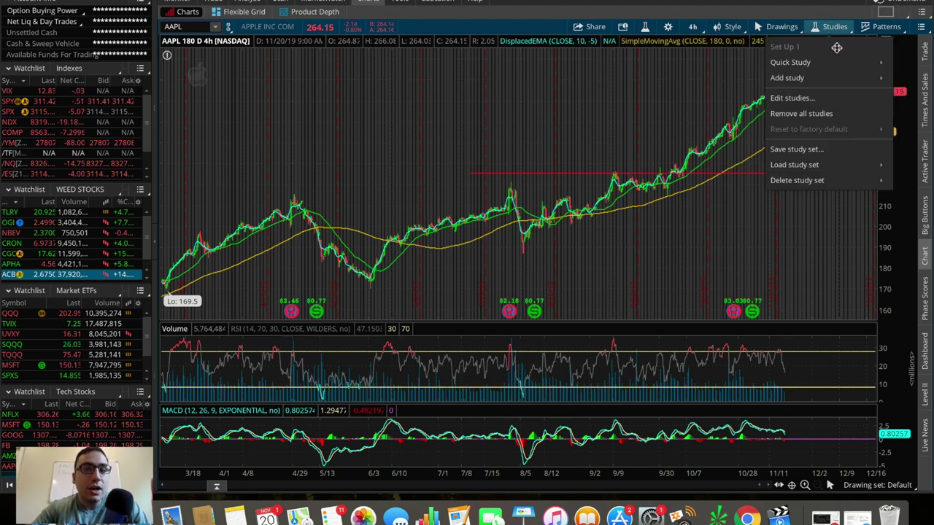
{"action": "left_click", "coordinate": [829, 113]}
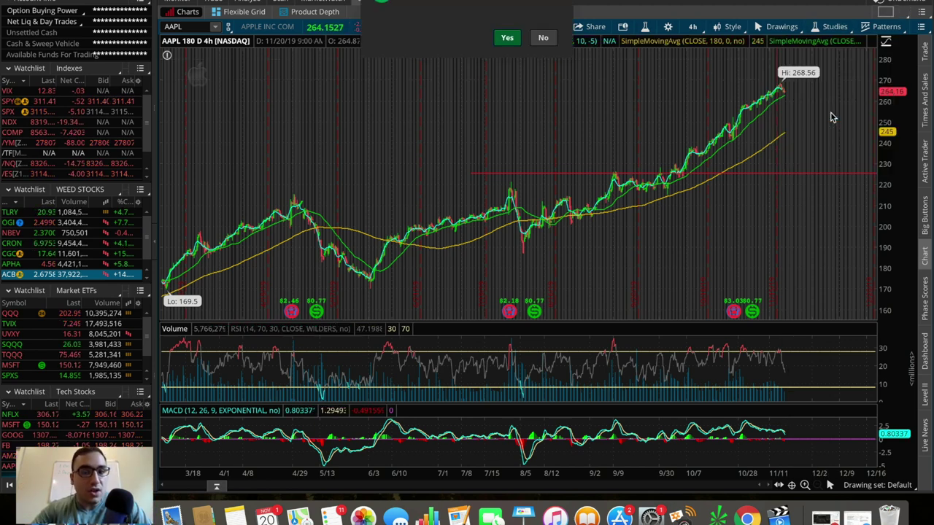
{"action": "left_click", "coordinate": [515, 42]}
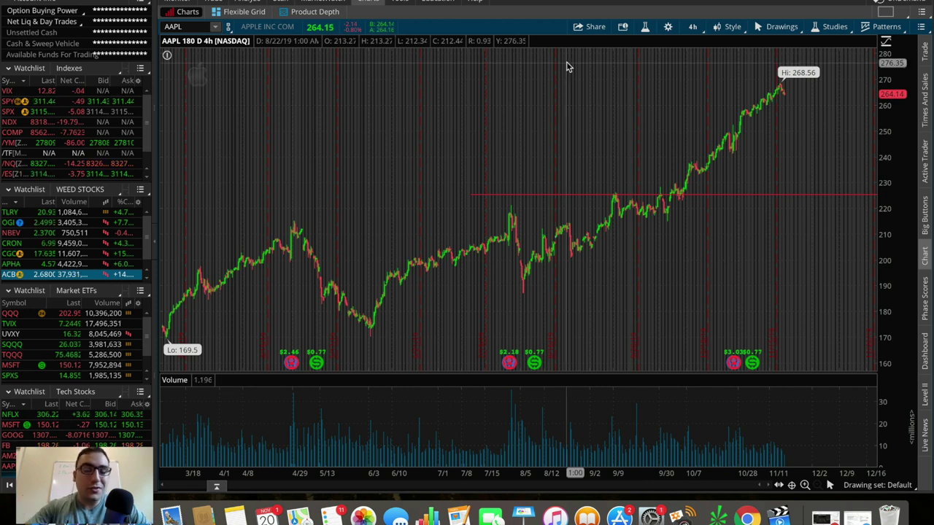
Browse the available studies for editing the chart, search for "exp" and add MovAvgExponential to the price section
{"action": "left_click", "coordinate": [836, 27]}
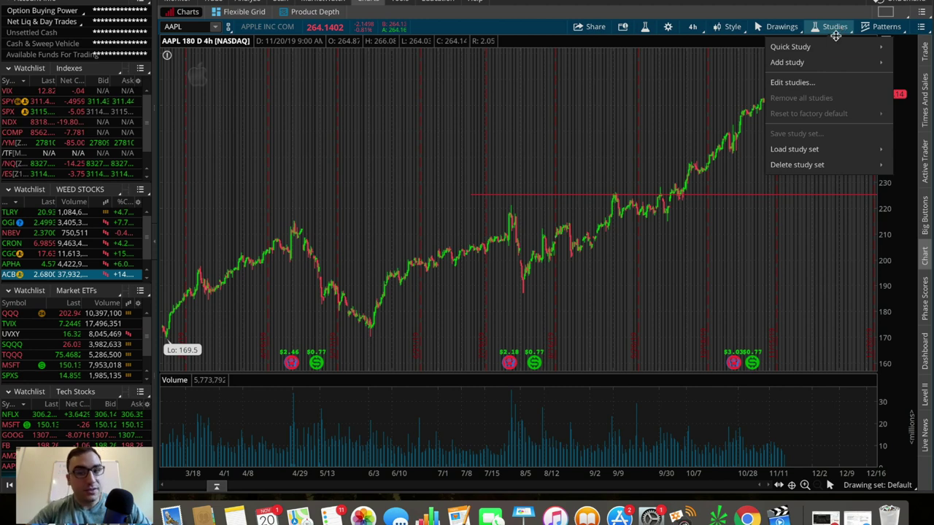
{"action": "left_click", "coordinate": [816, 83]}
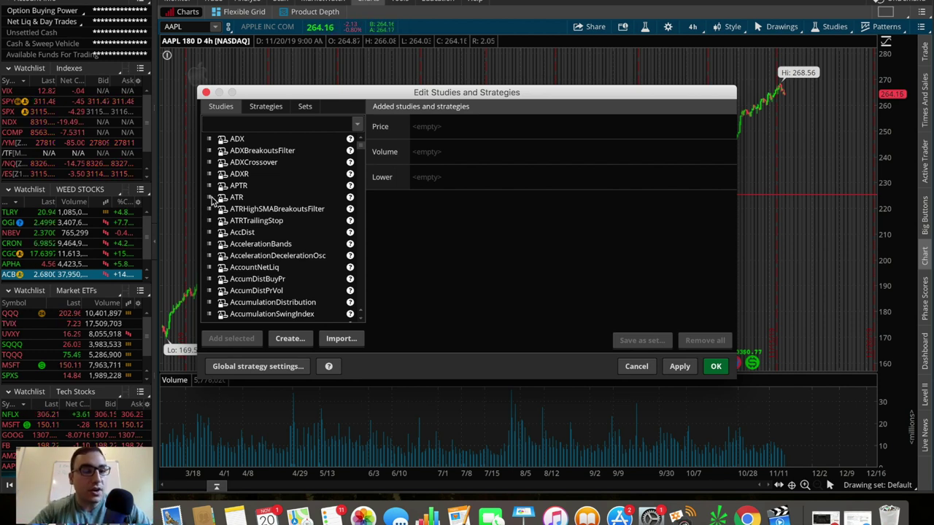
{"action": "left_click", "coordinate": [222, 110]}
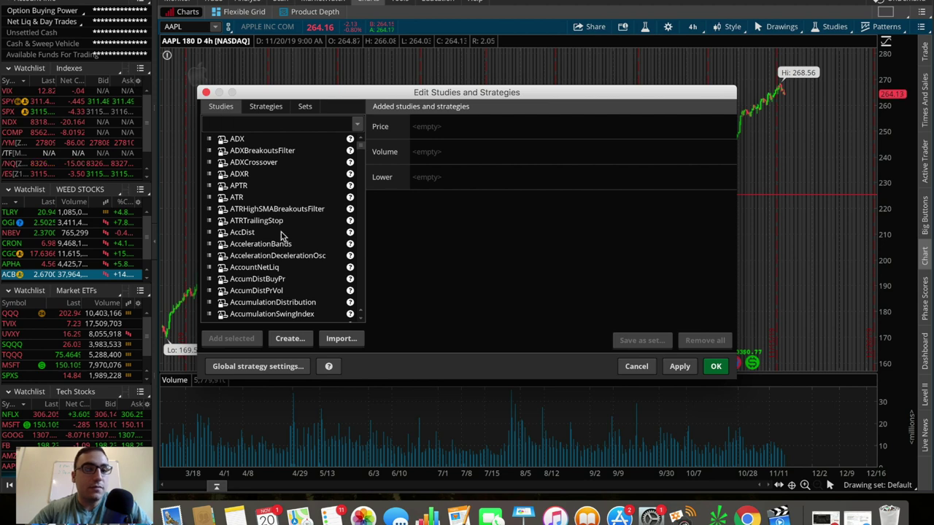
{"action": "scroll", "coordinate": [282, 235], "scroll_direction": "down", "scroll_amount": 20}
{"action": "scroll", "coordinate": [282, 235], "scroll_direction": "down", "scroll_amount": 20}
{"action": "scroll", "coordinate": [282, 235], "scroll_direction": "down", "scroll_amount": 20}
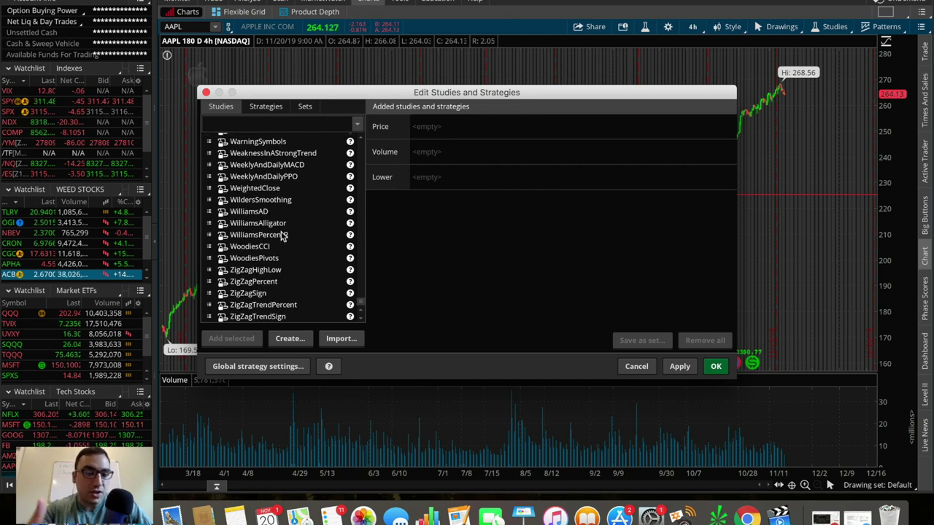
{"action": "scroll", "coordinate": [282, 235], "scroll_direction": "up", "scroll_amount": 20}
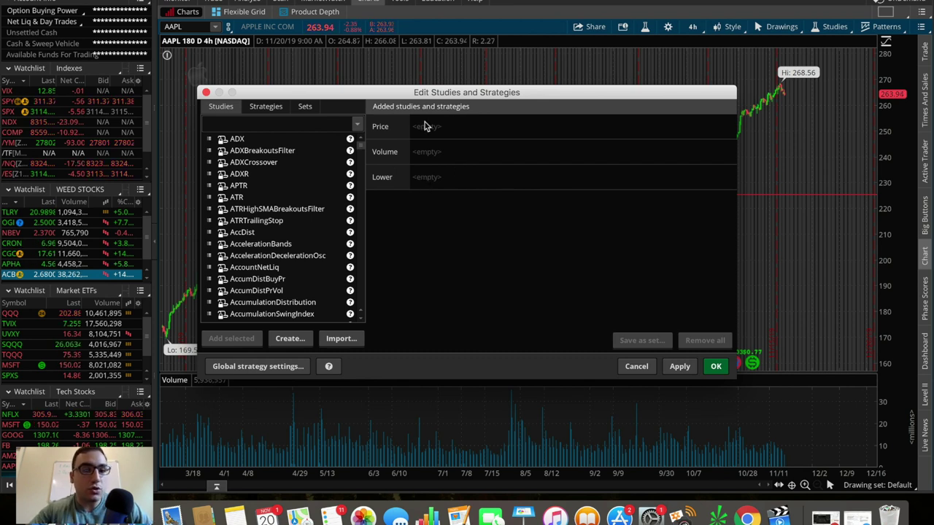
{"action": "type", "text": "xp"}
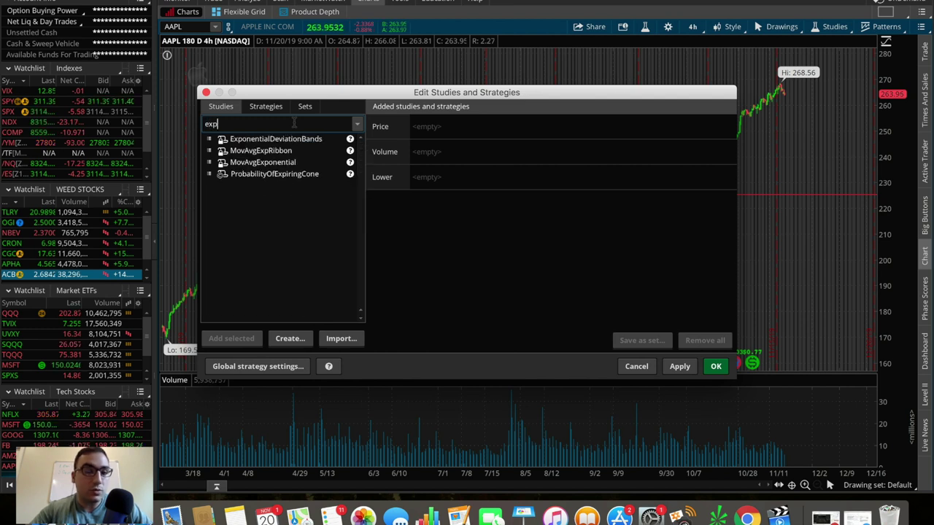
{"action": "left_click", "coordinate": [260, 162]}
{"action": "key", "text": "Up"}
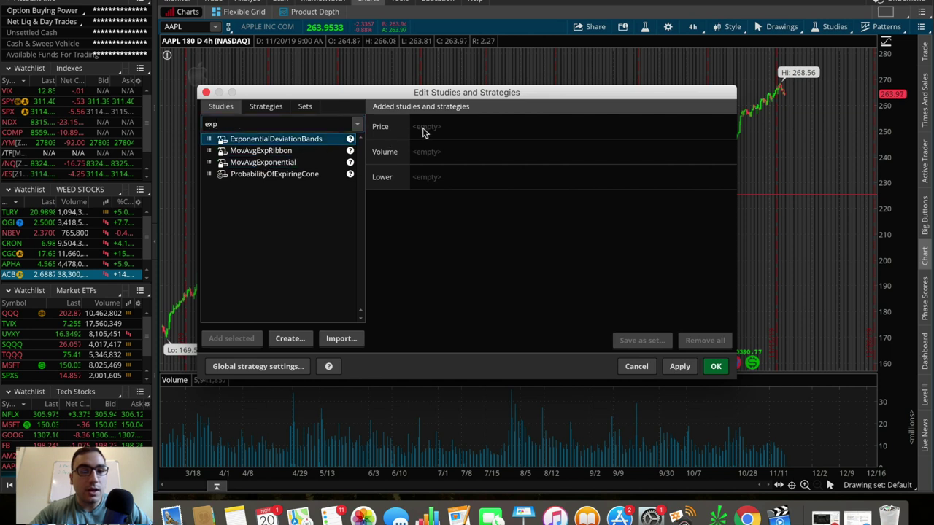
{"action": "double_click", "coordinate": [263, 162]}
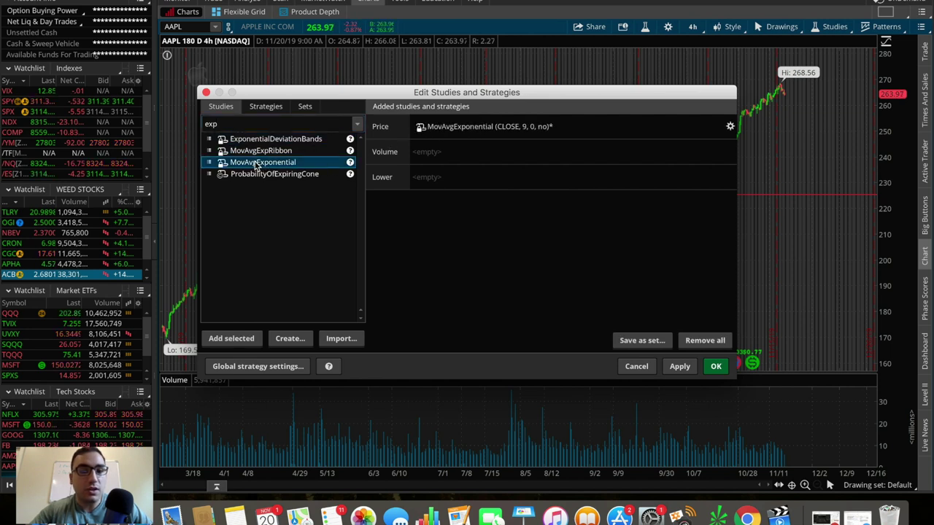
Search the studies for "simple" and add SimpleMovingAvg twice to the price section
{"action": "double_click", "coordinate": [293, 124]}
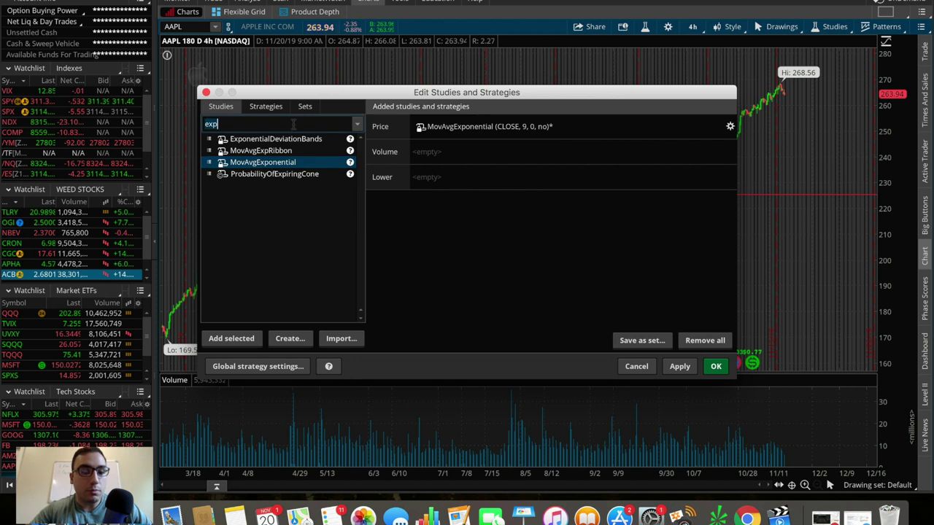
{"action": "key", "text": "BackSpace"}
{"action": "type", "text": "simple"}
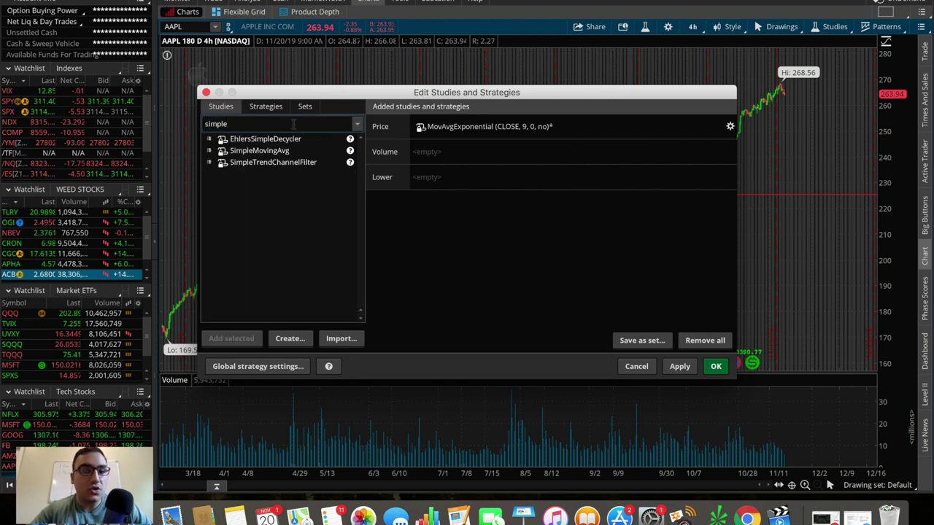
{"action": "double_click", "coordinate": [260, 152]}
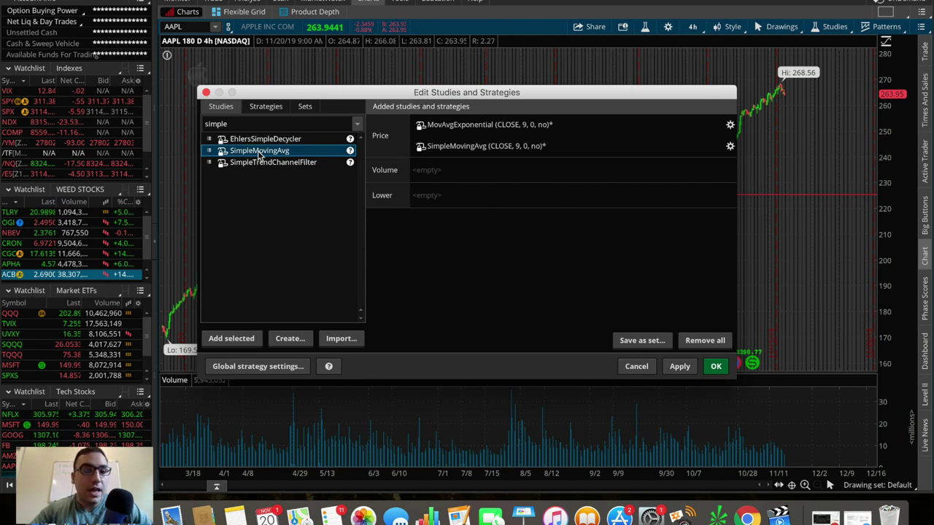
{"action": "double_click", "coordinate": [260, 152]}
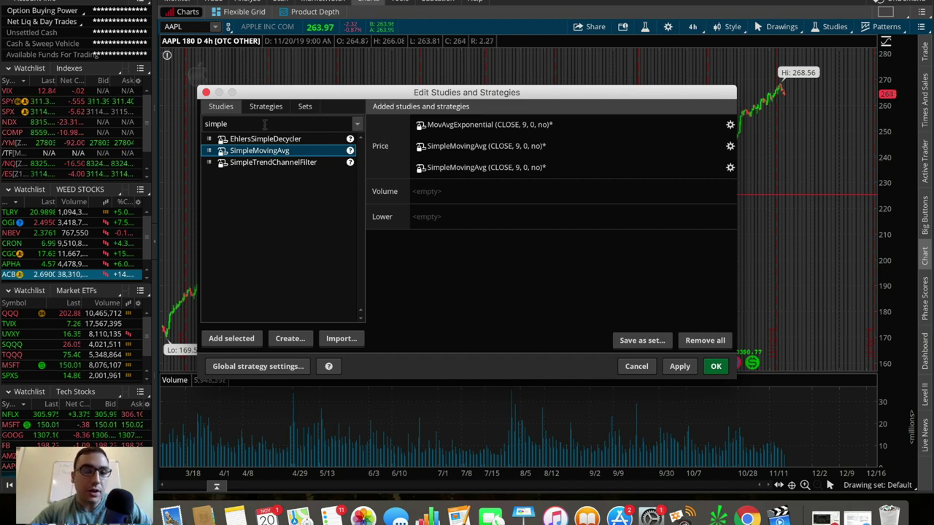
Search the studies for "mac", add MACD and move it into the volume section
{"action": "double_click", "coordinate": [261, 124]}
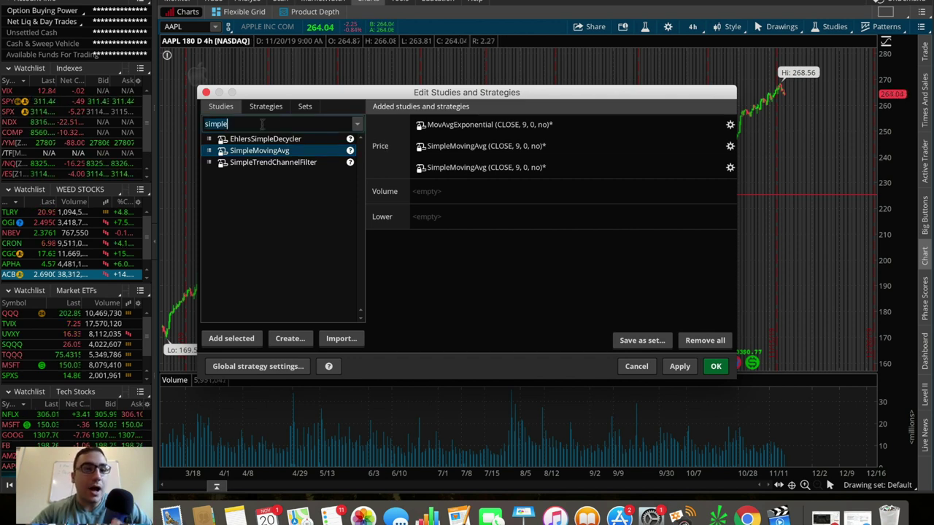
{"action": "key", "text": "BackSpace"}
{"action": "type", "text": "mac"}
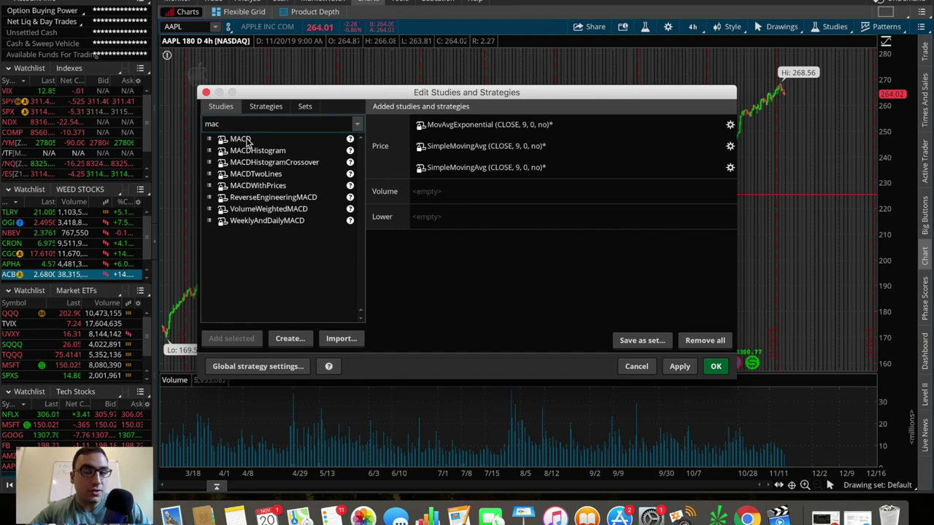
{"action": "double_click", "coordinate": [248, 141]}
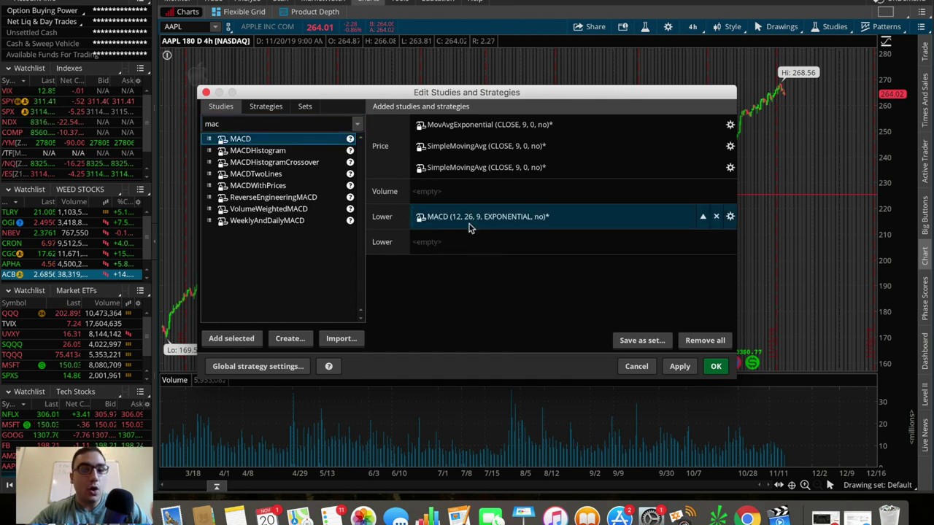
{"action": "left_click_drag", "start_coordinate": [462, 219], "coordinate": [467, 191]}
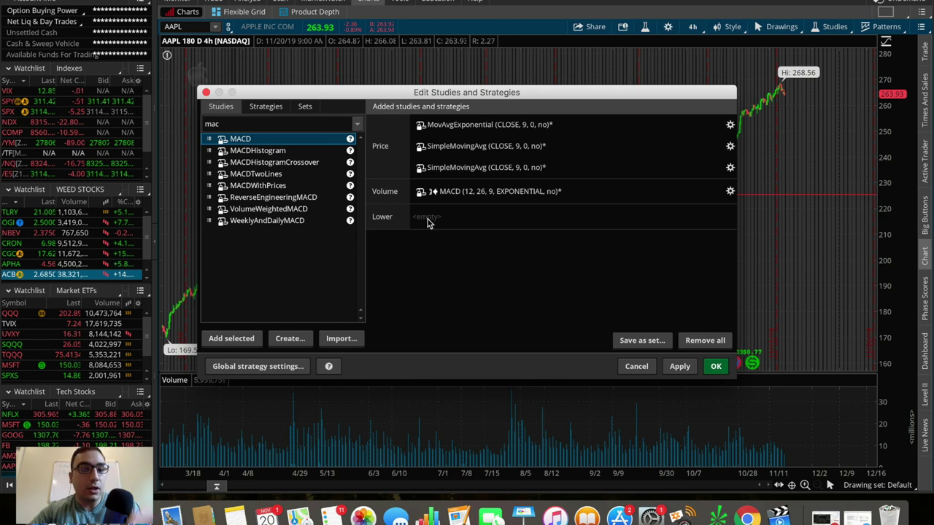
Search the studies for "rsi" and add RSI to the lower section
{"action": "left_click", "coordinate": [233, 124]}
{"action": "type", "text": "rela"}
{"action": "key", "text": "BackSpace"}
{"action": "key", "text": "BackSpace"}
{"action": "key", "text": "BackSpace"}
{"action": "key", "text": "BackSpace"}
{"action": "type", "text": "rs"}
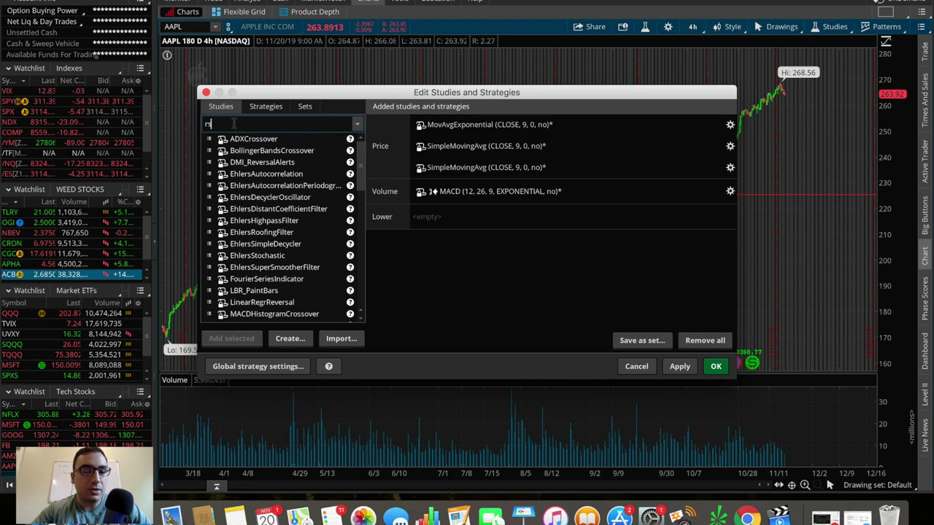
{"action": "type", "text": "i"}
{"action": "double_click", "coordinate": [235, 139]}
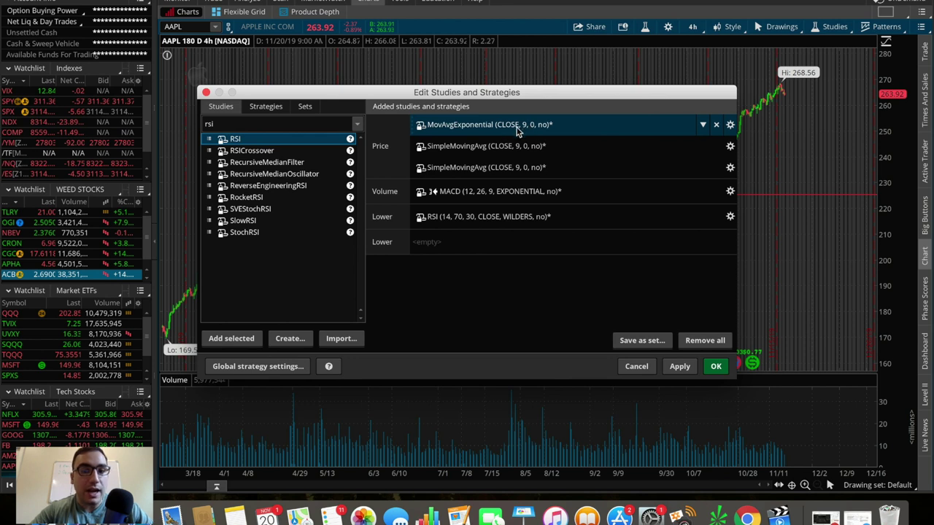
Set the first SimpleMovingAvg study's length to 180 and its plot color to yellow
{"action": "double_click", "coordinate": [496, 145]}
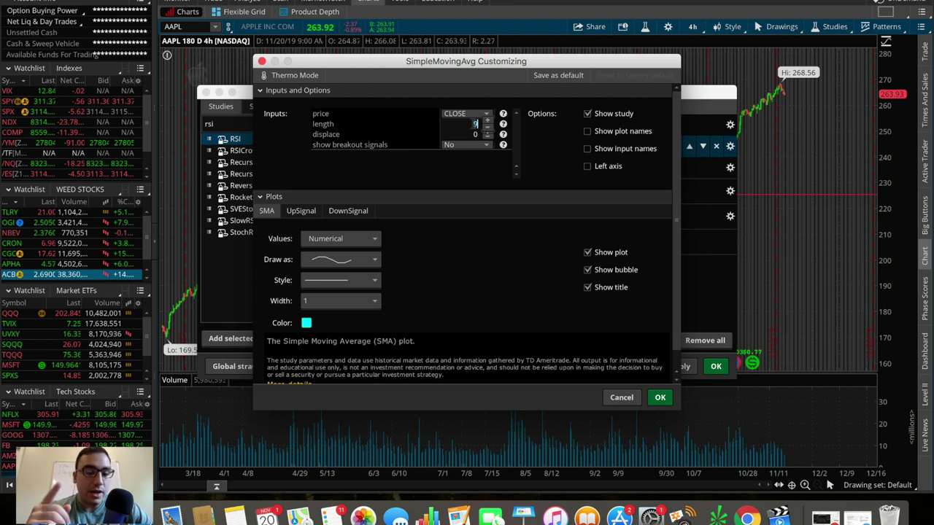
{"action": "type", "text": "0"}
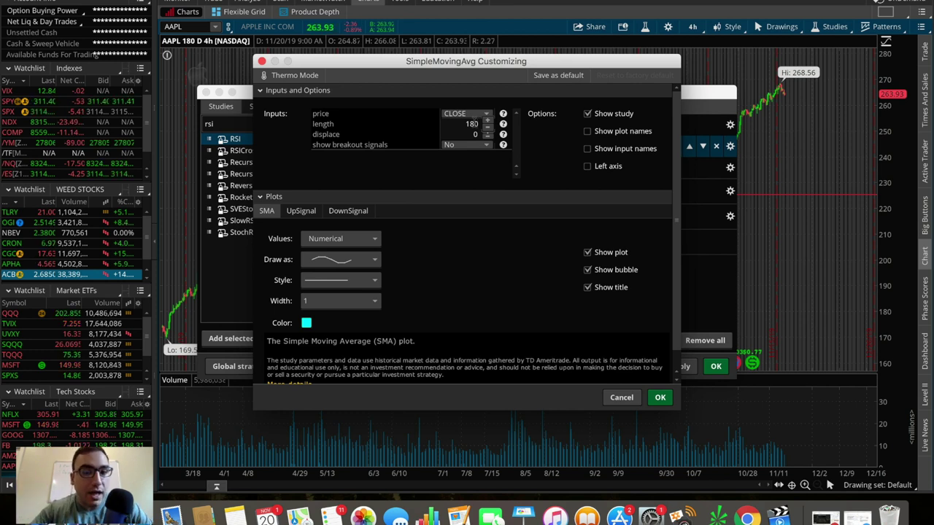
{"action": "left_click", "coordinate": [306, 323]}
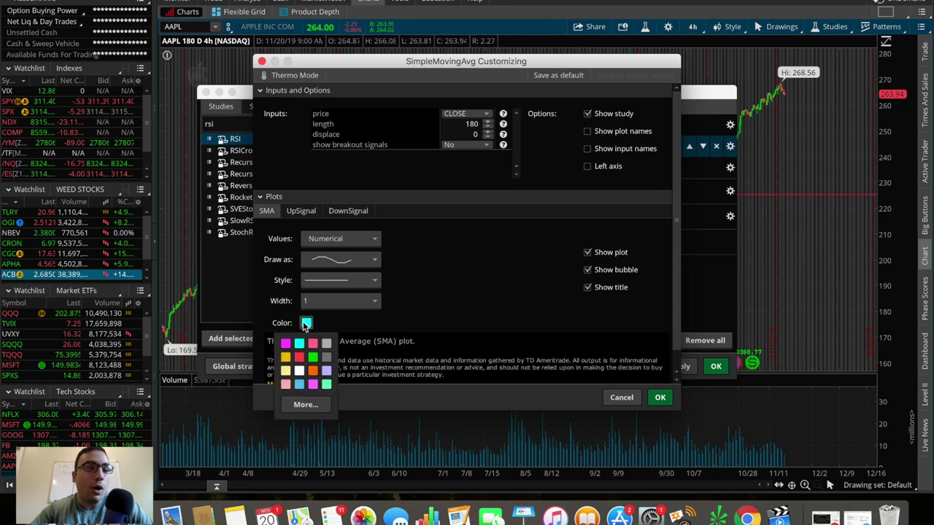
{"action": "left_click", "coordinate": [285, 358]}
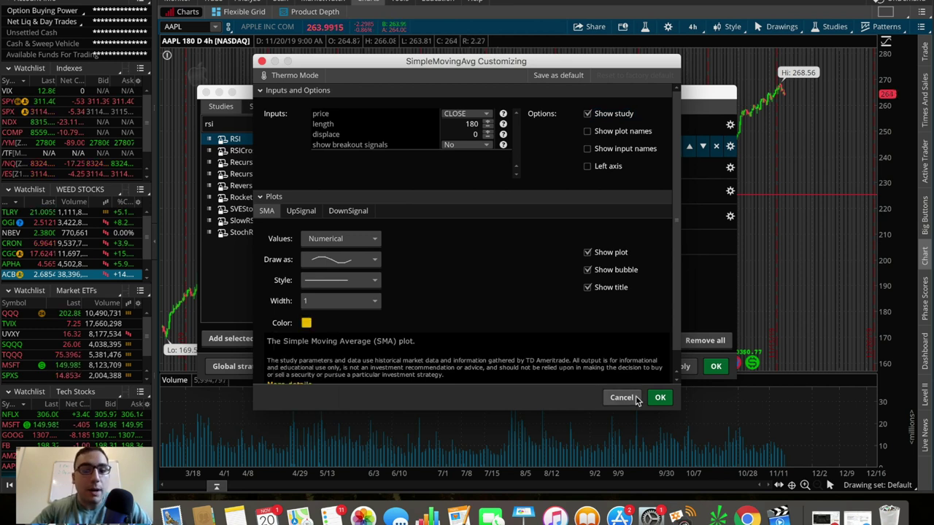
{"action": "left_click", "coordinate": [660, 397]}
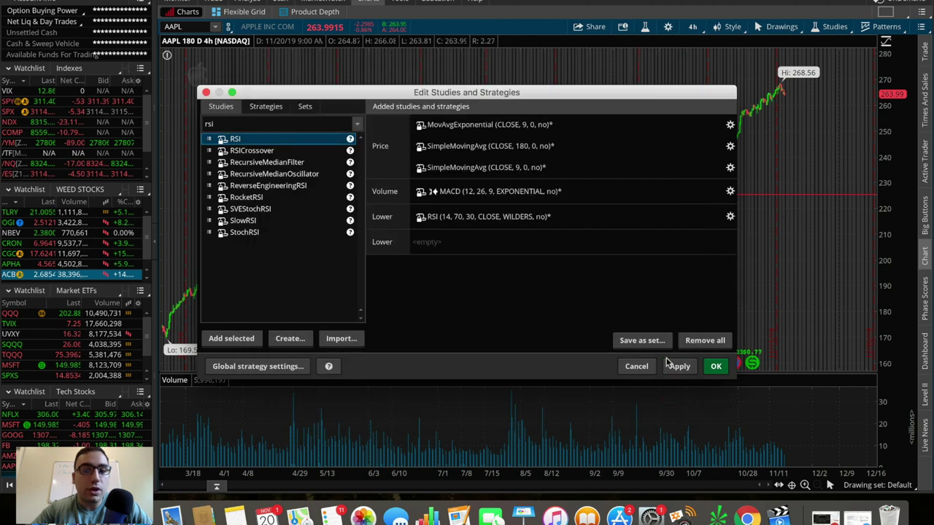
Set the second SimpleMovingAvg study's length to 50 with a green plot, and apply all added studies to the chart
{"action": "double_click", "coordinate": [515, 167]}
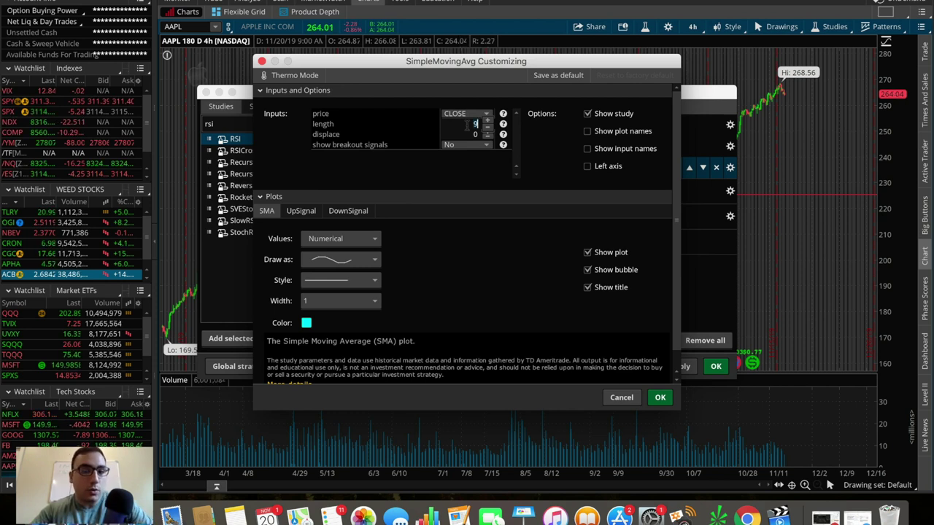
{"action": "left_click", "coordinate": [306, 324]}
{"action": "left_click", "coordinate": [312, 357]}
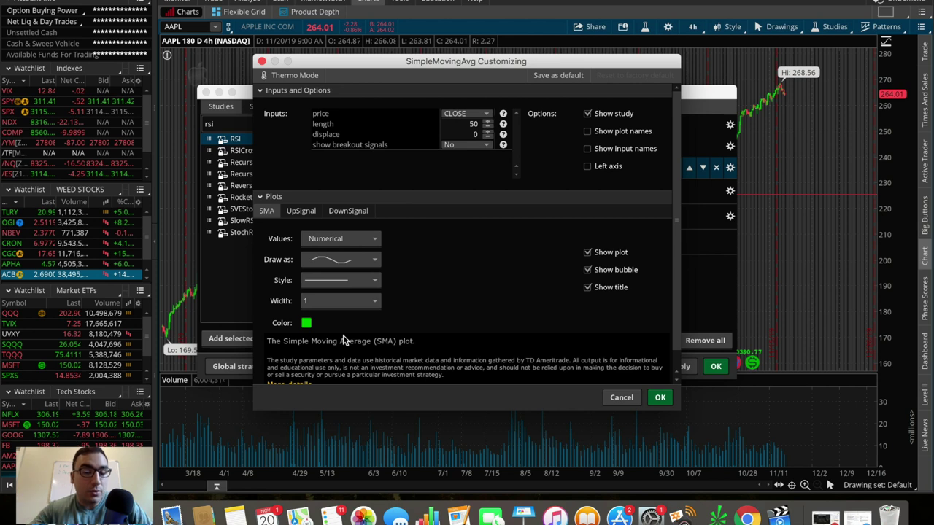
{"action": "left_click", "coordinate": [659, 397]}
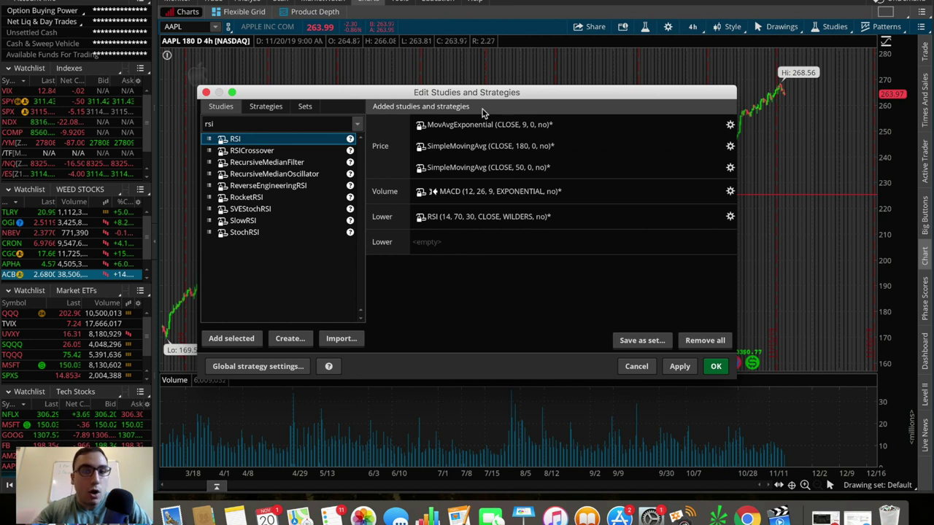
{"action": "left_click", "coordinate": [680, 367]}
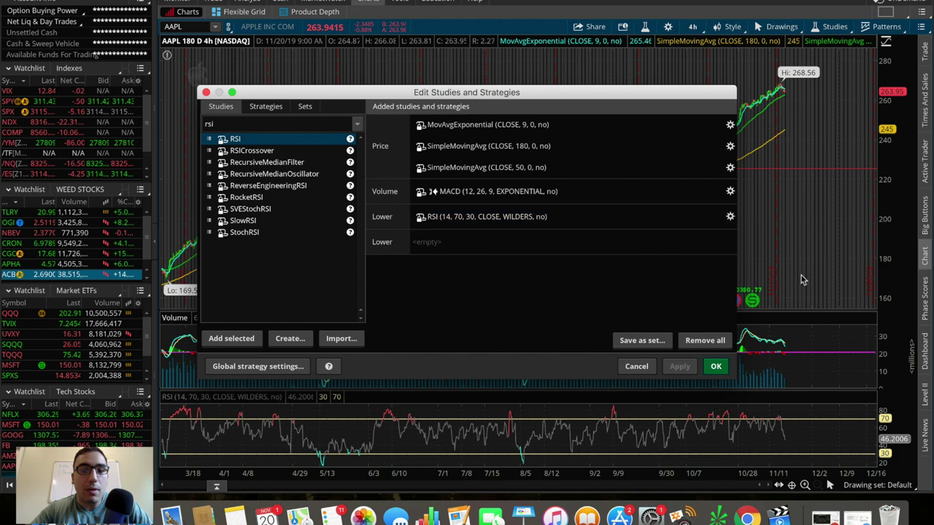
{"action": "left_click", "coordinate": [716, 367]}
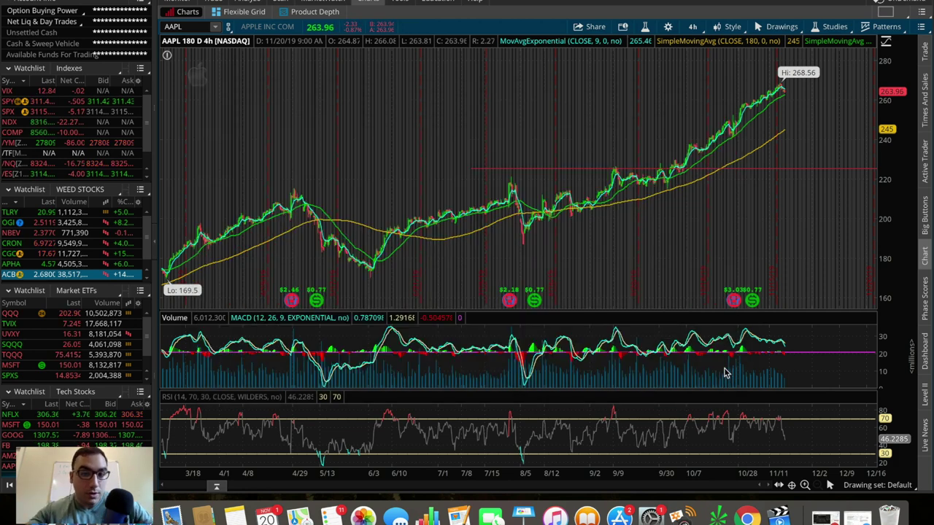
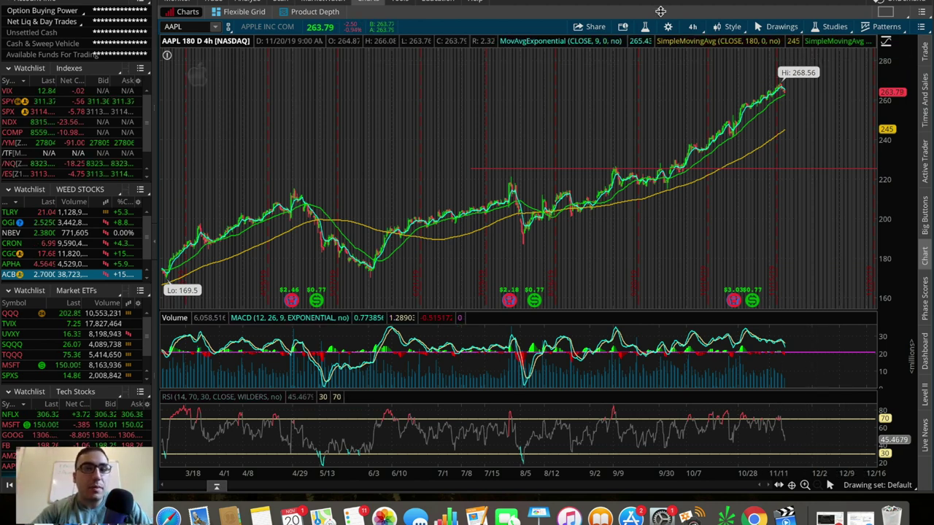
Set the chart's time axis expansion area to 0 bars to the right and apply it
{"action": "left_click", "coordinate": [668, 26]}
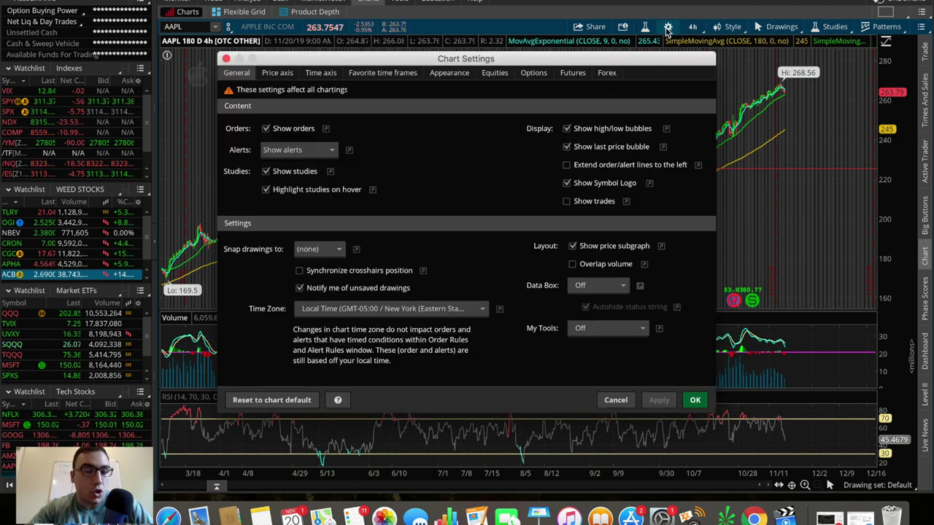
{"action": "left_click", "coordinate": [325, 73]}
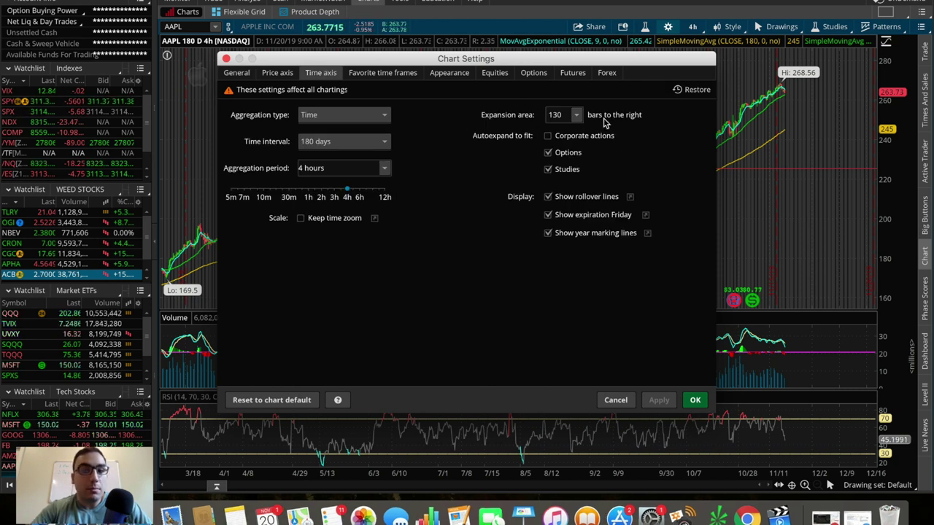
{"action": "double_click", "coordinate": [565, 115]}
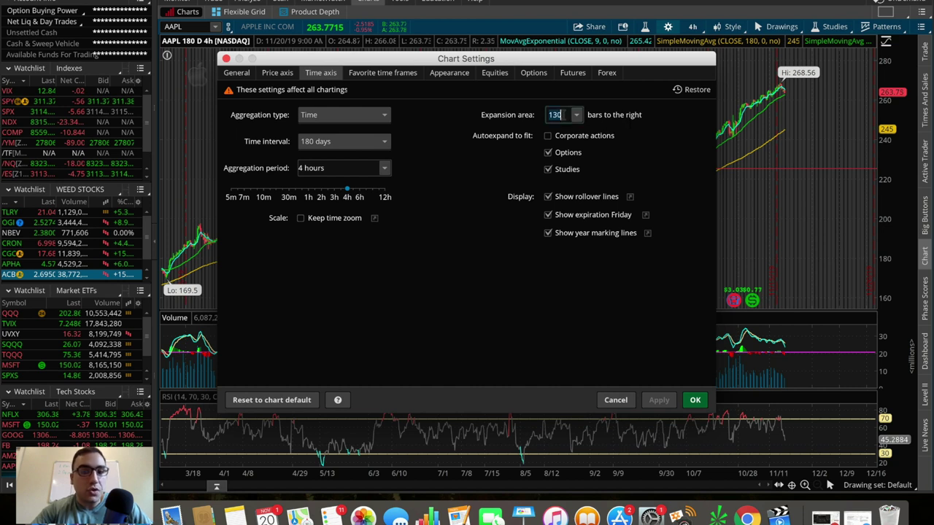
{"action": "type", "text": "0"}
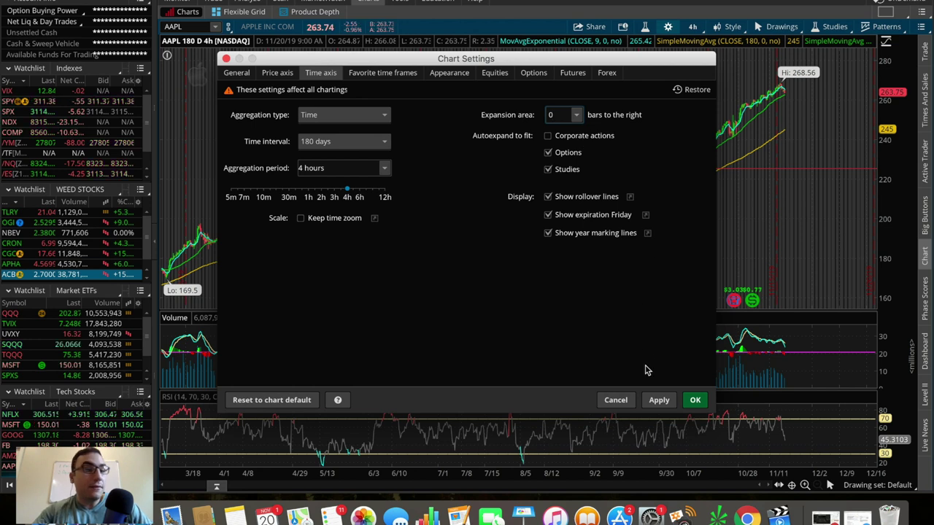
{"action": "left_click", "coordinate": [659, 399]}
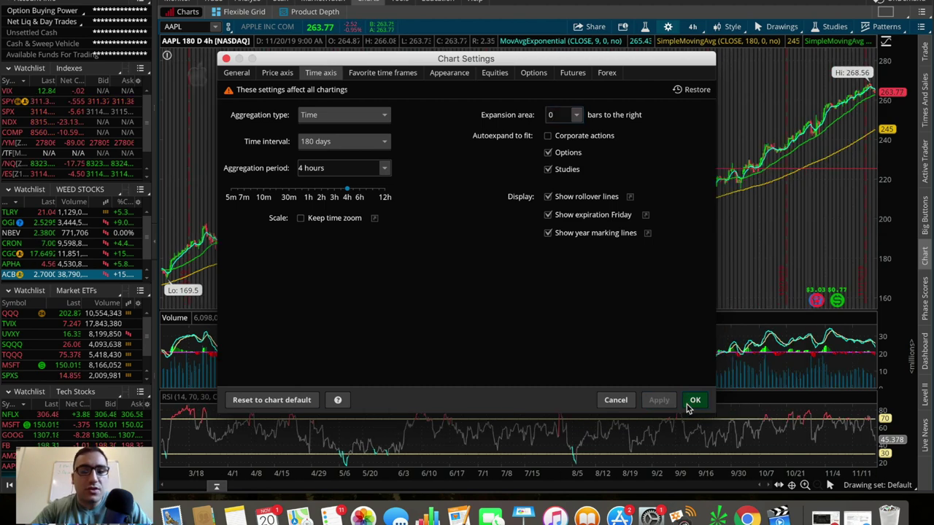
{"action": "left_click", "coordinate": [695, 400]}
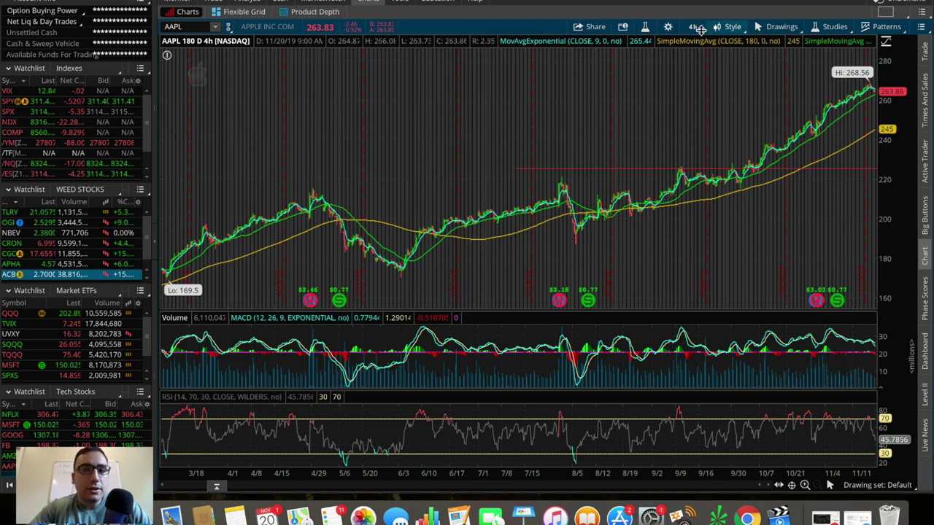
Set the chart's time axis expansion area to 130 bars to the right and accept the settings
{"action": "left_click", "coordinate": [668, 27]}
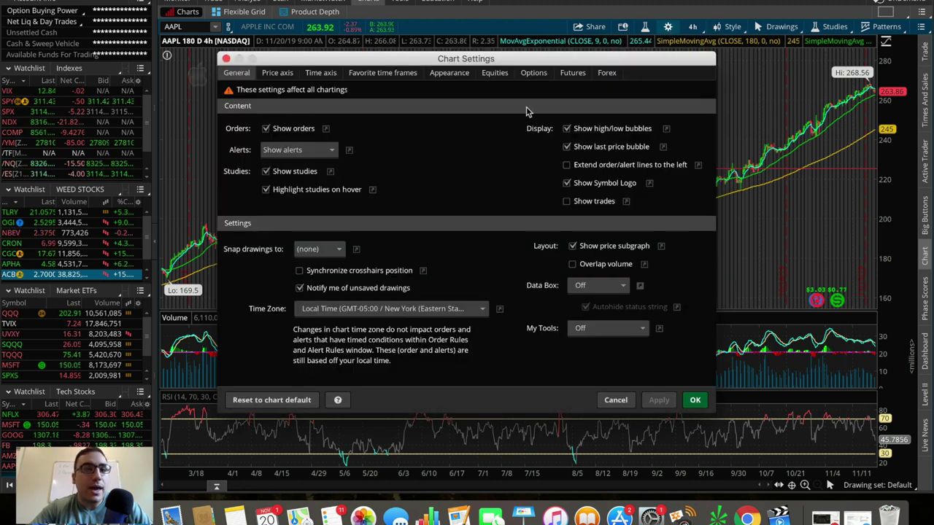
{"action": "left_click", "coordinate": [326, 75]}
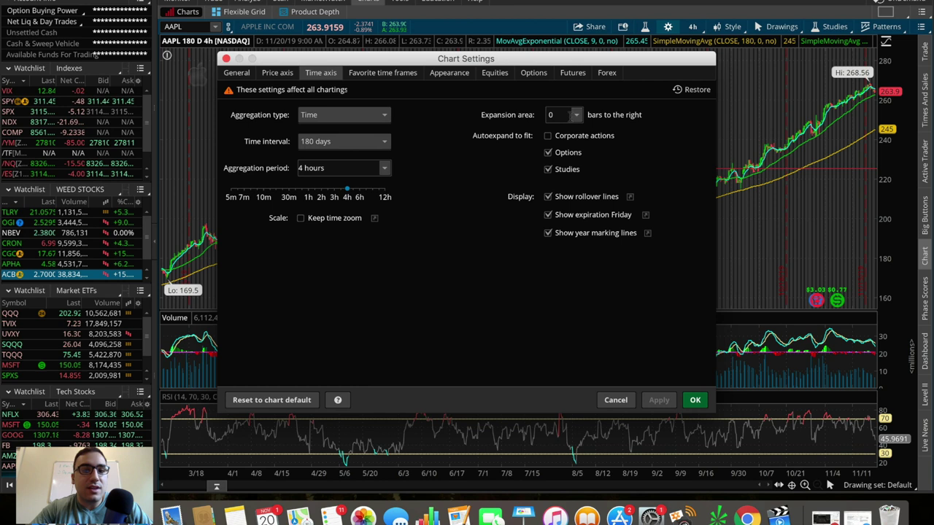
{"action": "left_click", "coordinate": [563, 115]}
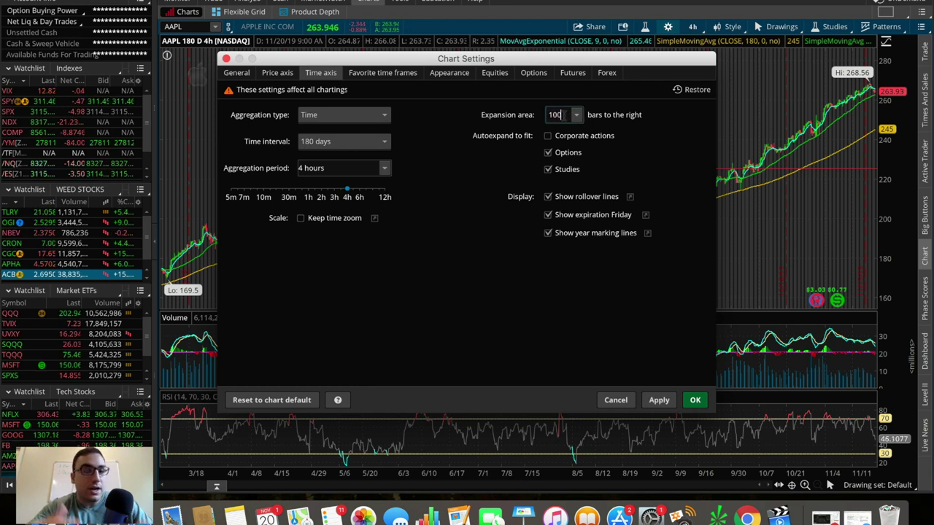
{"action": "key", "text": "BackSpace"}
{"action": "key", "text": "BackSpace"}
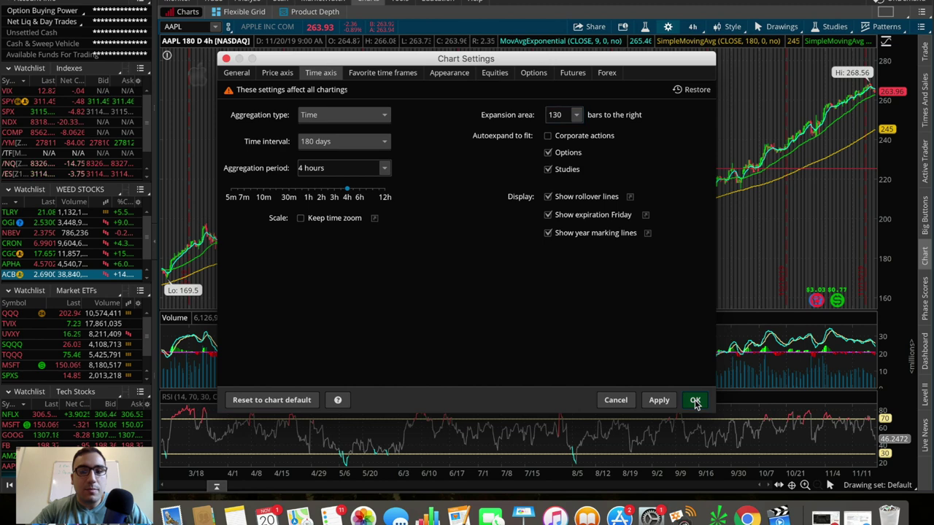
{"action": "left_click", "coordinate": [695, 399]}
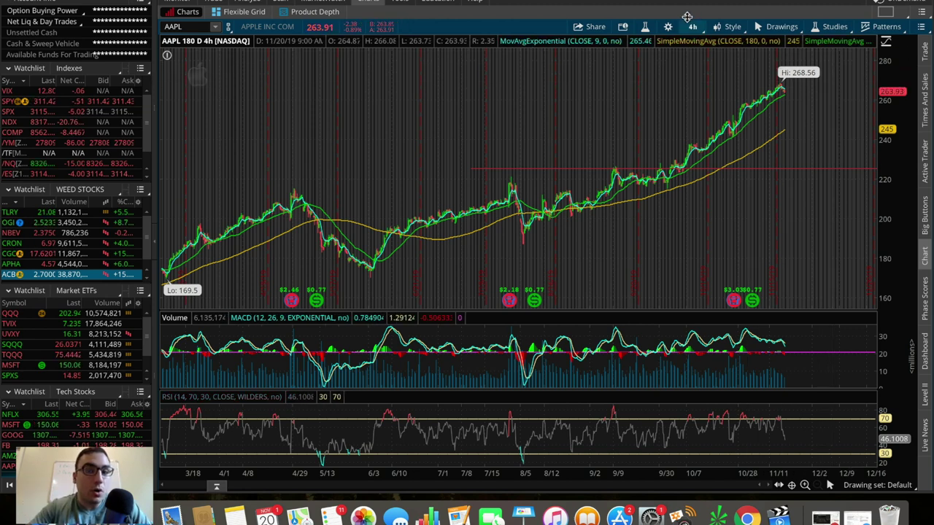
Turn on Overlap volume in the general chart settings and apply it to the chart
{"action": "left_click", "coordinate": [667, 27]}
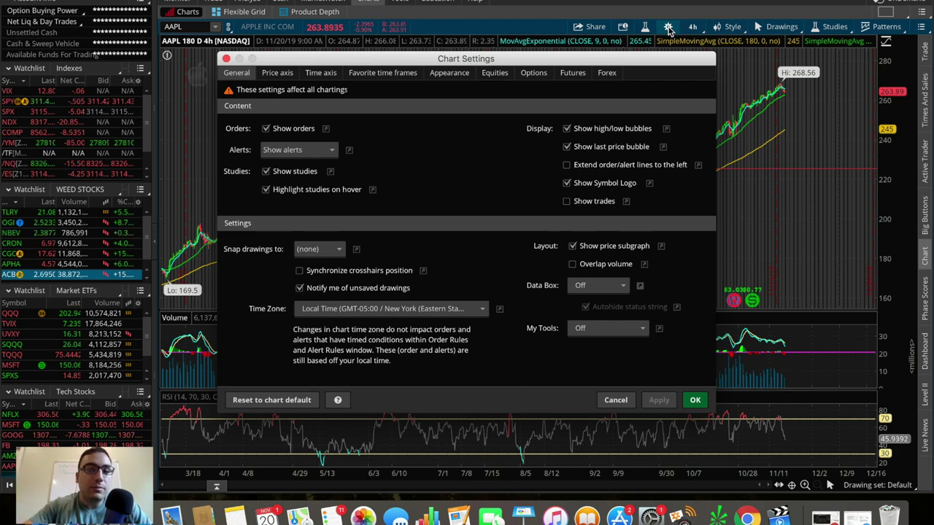
{"action": "left_click", "coordinate": [226, 58]}
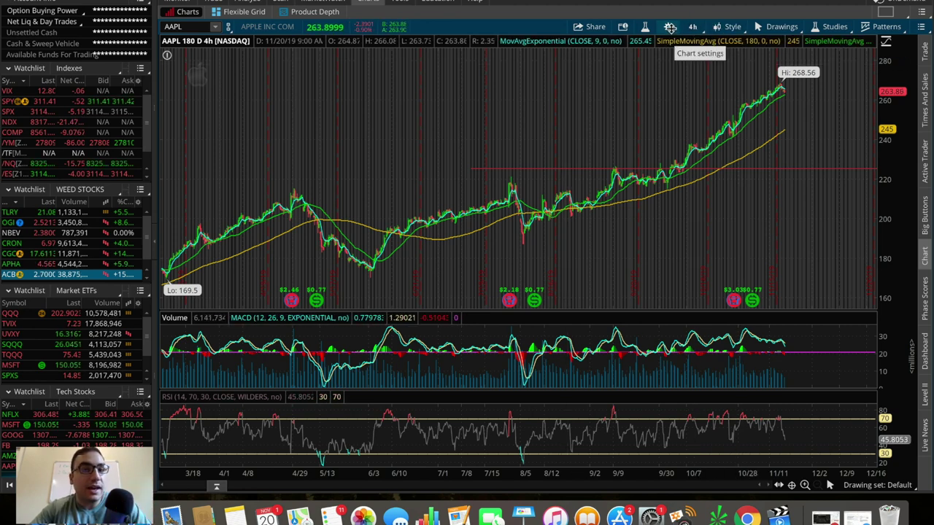
{"action": "left_click", "coordinate": [670, 26]}
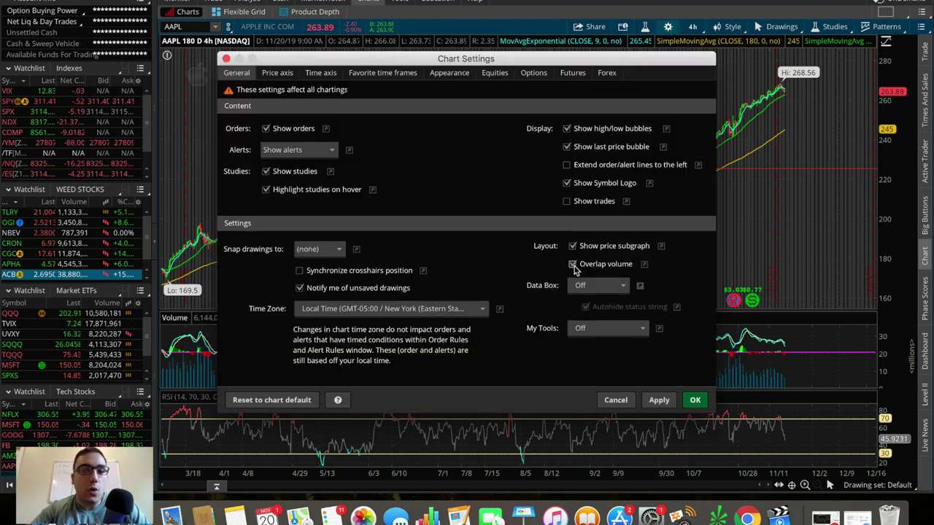
{"action": "left_click", "coordinate": [695, 400]}
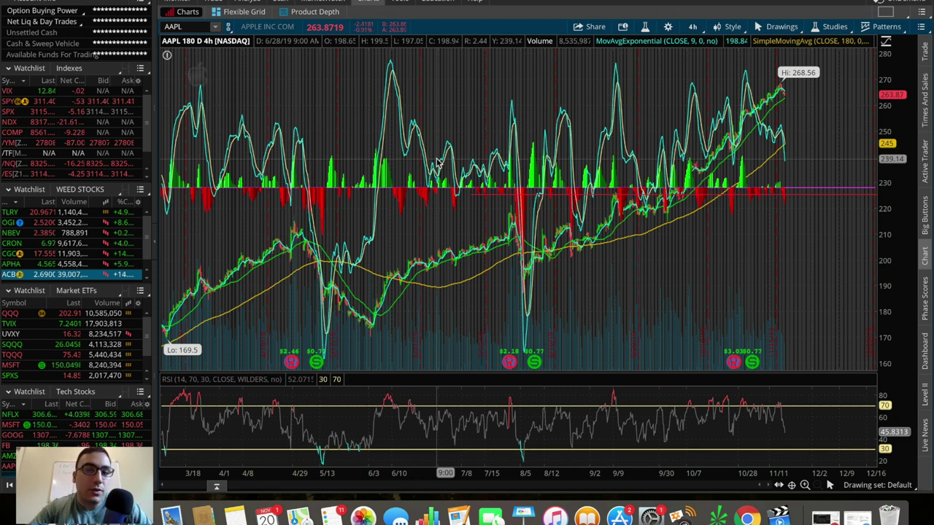
Turn off Overlap volume in the general chart settings and apply the change
{"action": "left_click", "coordinate": [668, 26]}
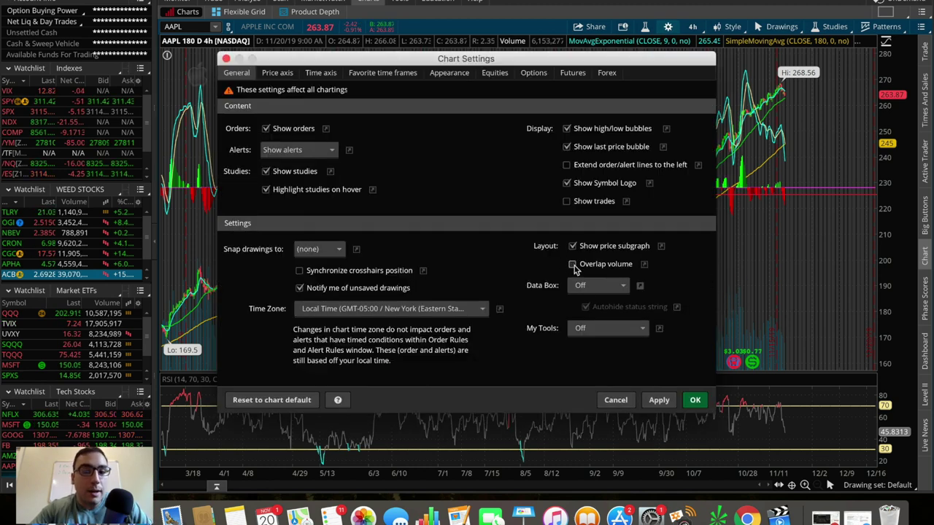
{"action": "left_click", "coordinate": [695, 400]}
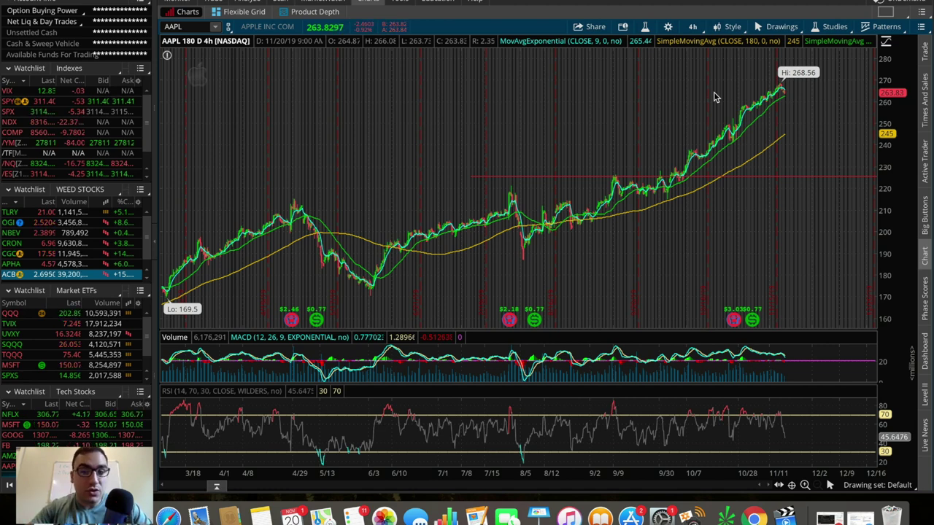
Split the chart grid into two side-by-side cells and load the symbol F in the empty second cell
{"action": "left_click", "coordinate": [886, 11]}
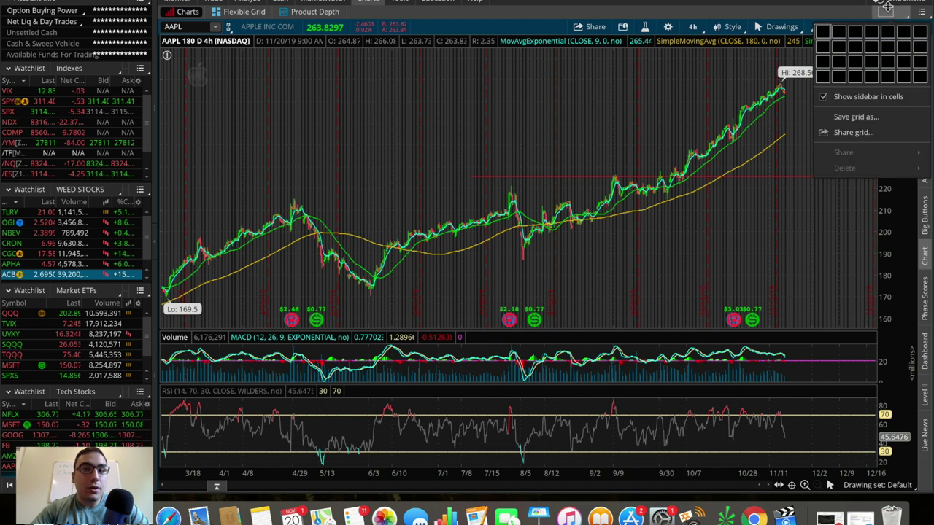
{"action": "left_click", "coordinate": [840, 33]}
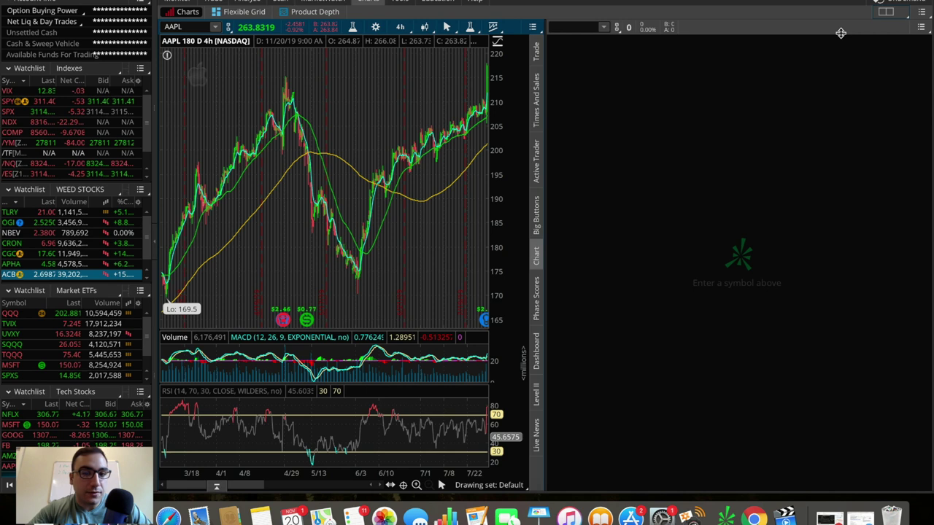
{"action": "left_click", "coordinate": [584, 26]}
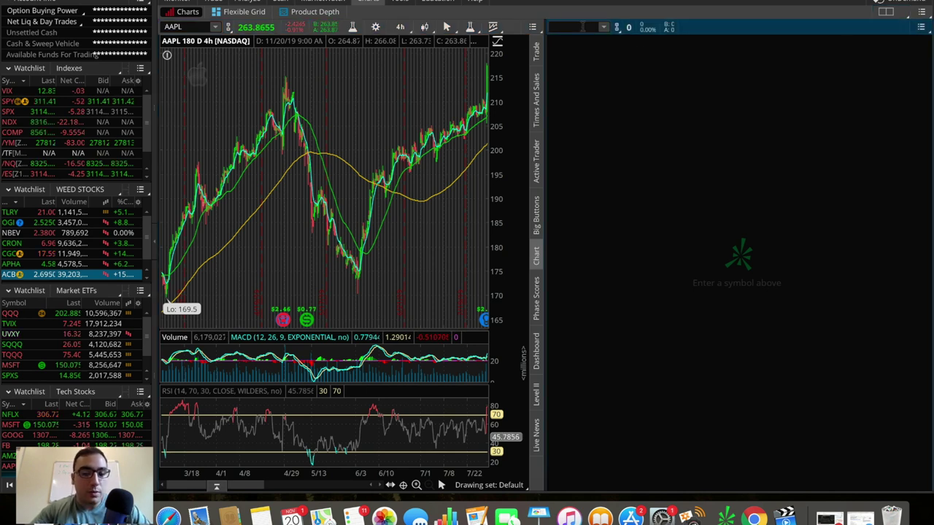
{"action": "type", "text": "F"}
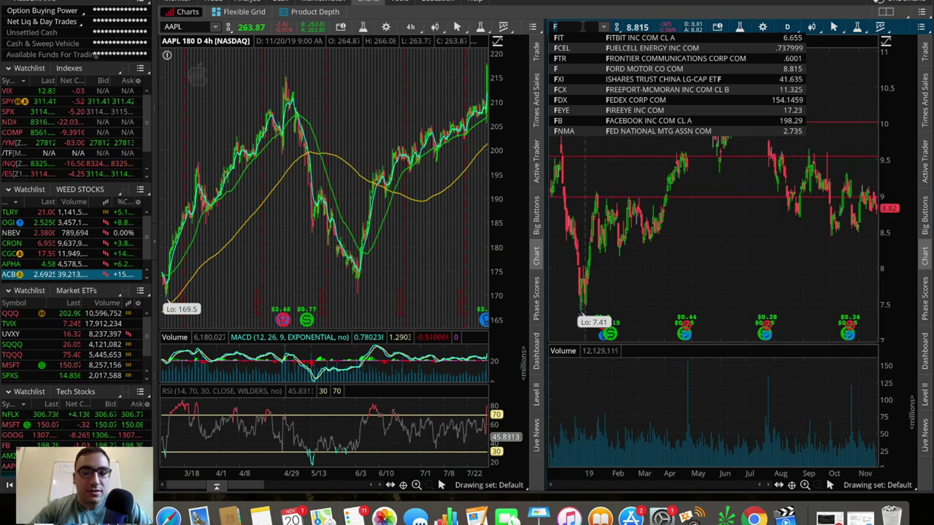
{"action": "key", "text": "Return"}
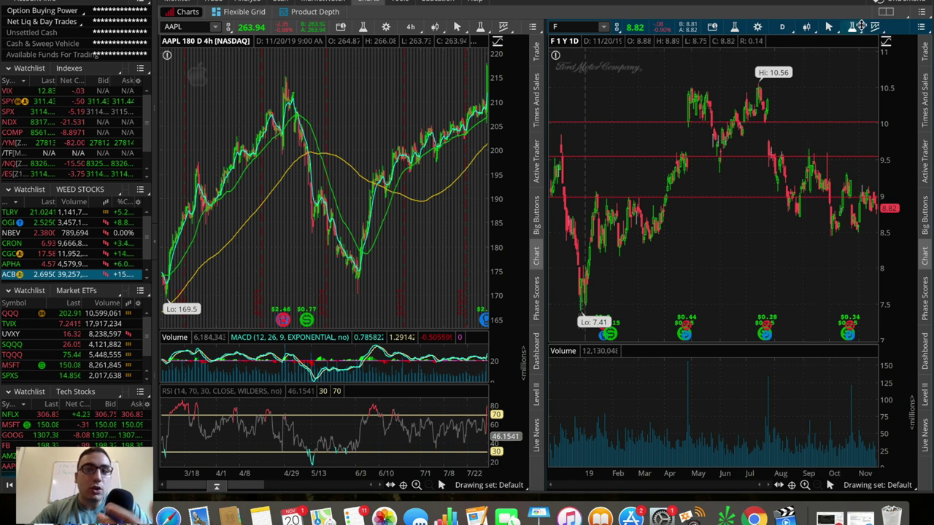
{"action": "left_click", "coordinate": [861, 26]}
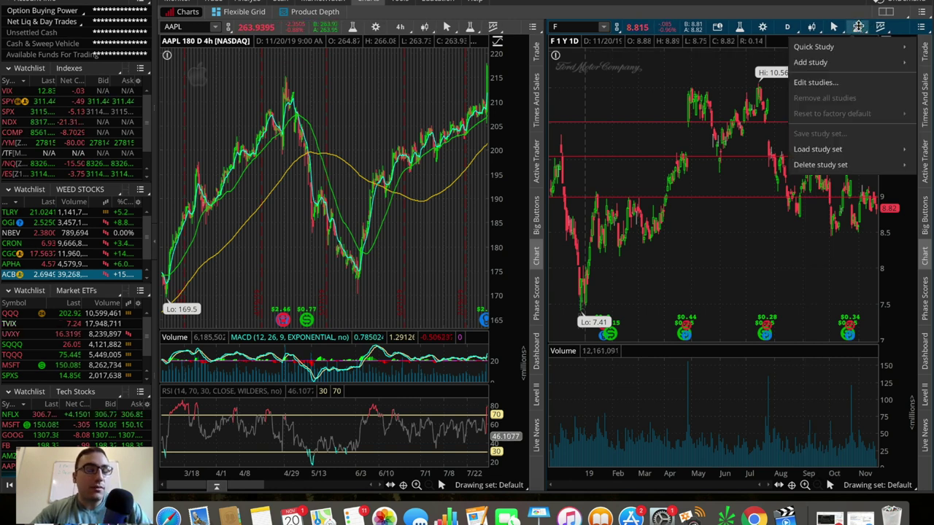
{"action": "left_click", "coordinate": [858, 26]}
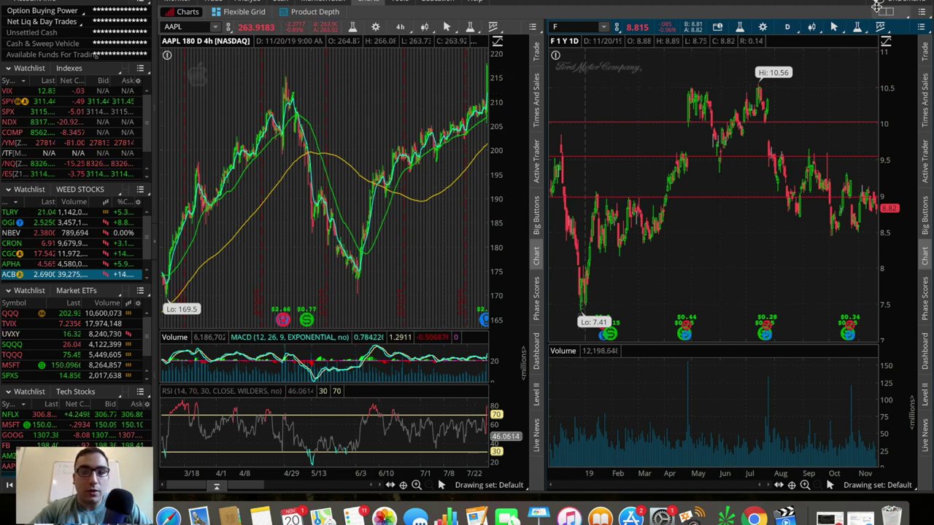
Return the chart grid to a single cell showing only the AAPL chart
{"action": "left_click", "coordinate": [885, 11]}
{"action": "left_click", "coordinate": [821, 40]}
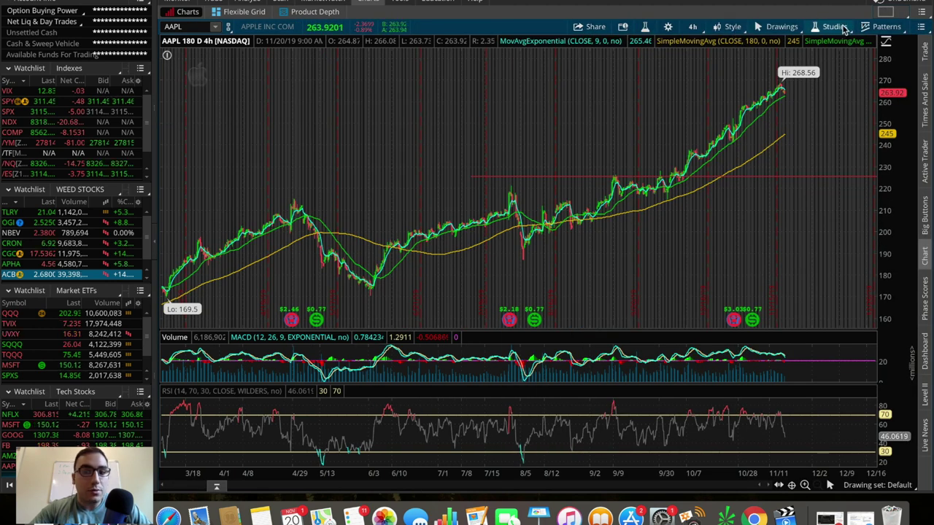
{"action": "left_click", "coordinate": [843, 27]}
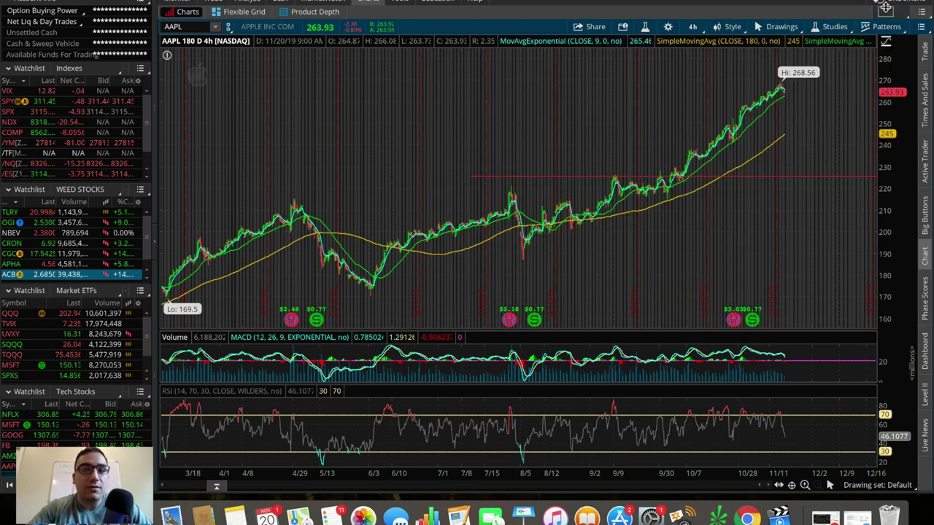
Set the grid to two side-by-side charts, with the symbol F shown beside AAPL
{"action": "left_click", "coordinate": [885, 12]}
{"action": "left_click", "coordinate": [838, 31]}
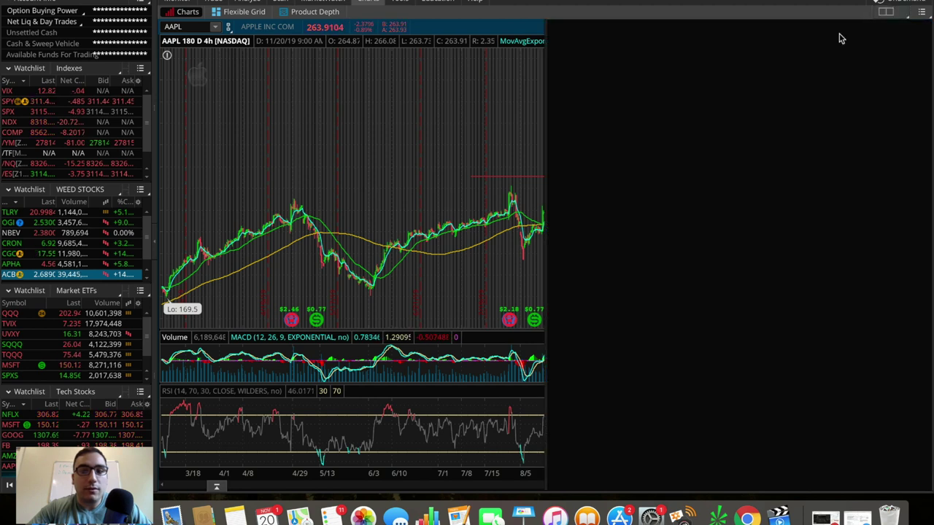
{"action": "key", "text": "Return"}
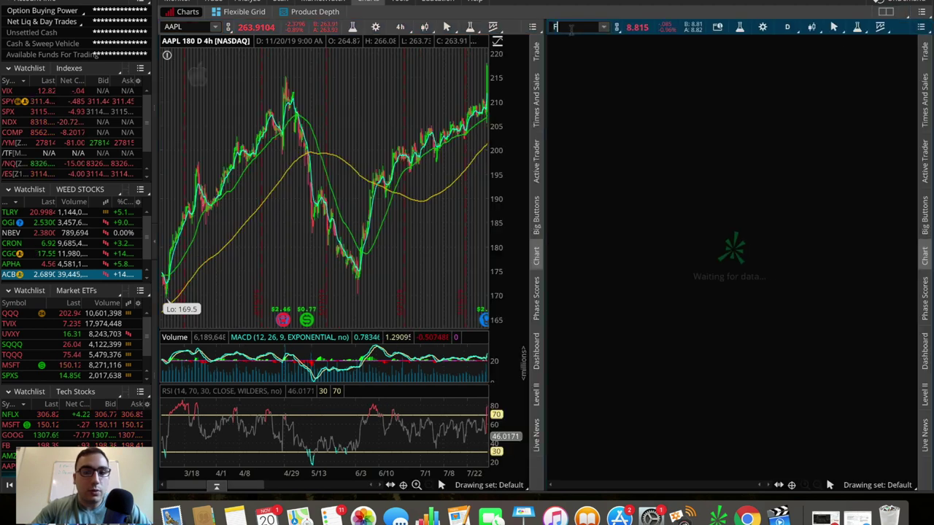
Load the saved study set "Set Up 1" onto the F chart
{"action": "left_click", "coordinate": [852, 27]}
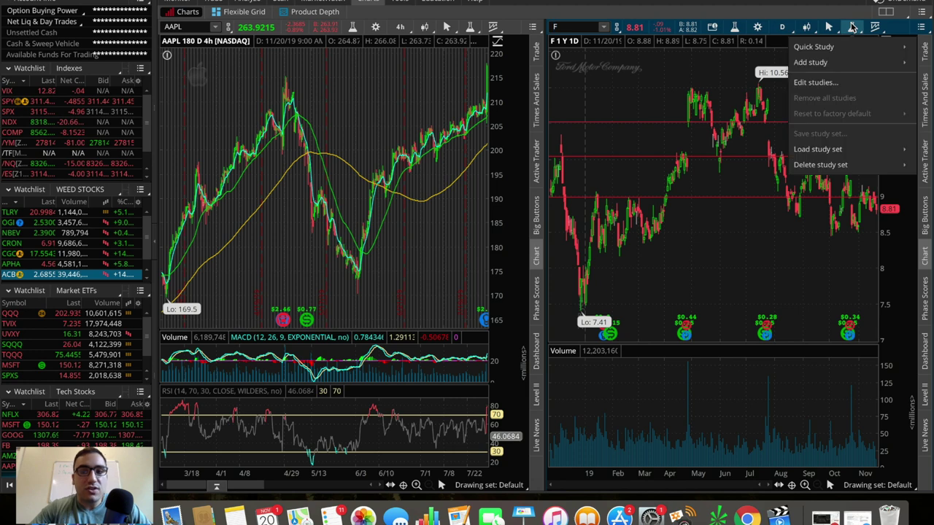
{"action": "mouse_move", "coordinate": [824, 148]}
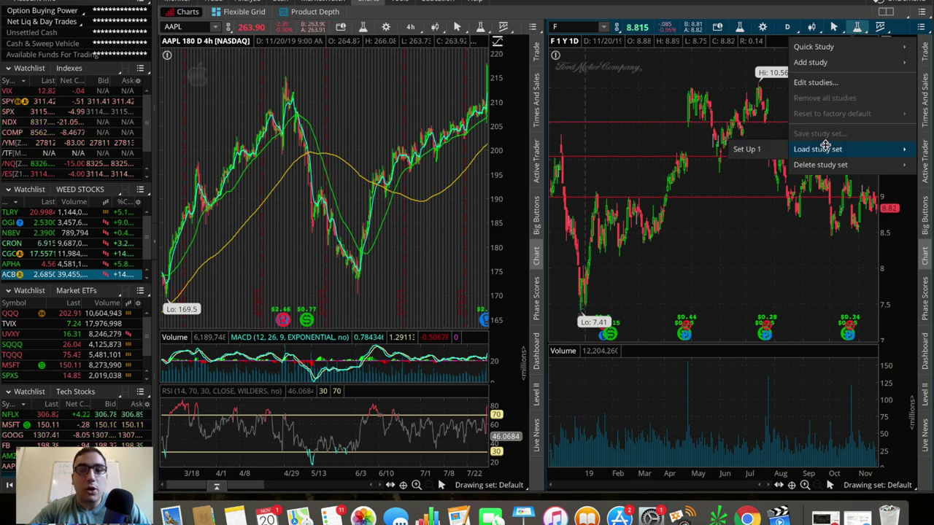
{"action": "left_click", "coordinate": [764, 148]}
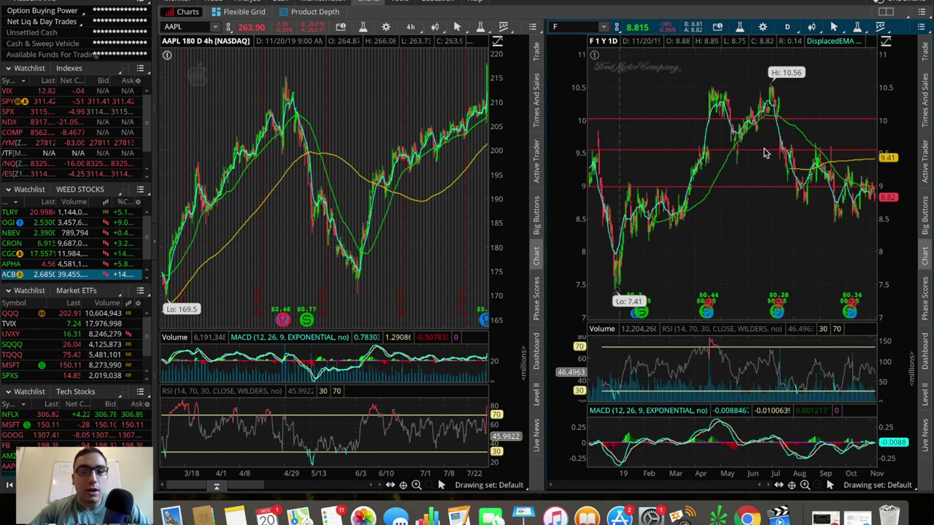